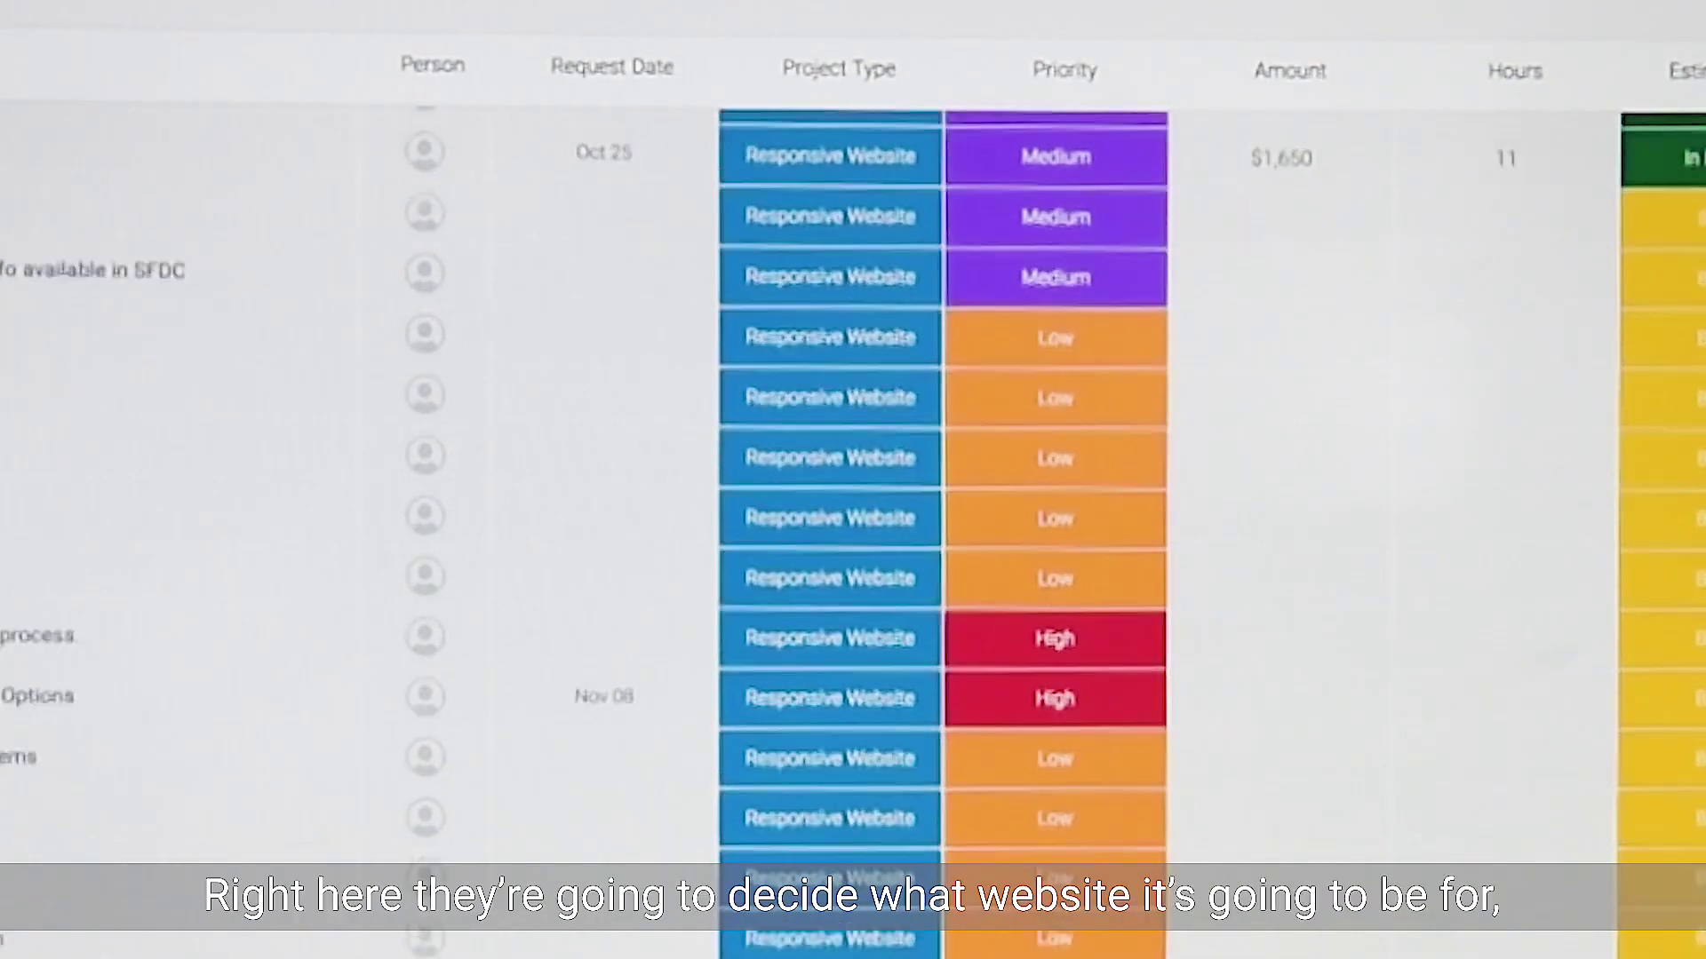
scroll(839, 787, "down", 3)
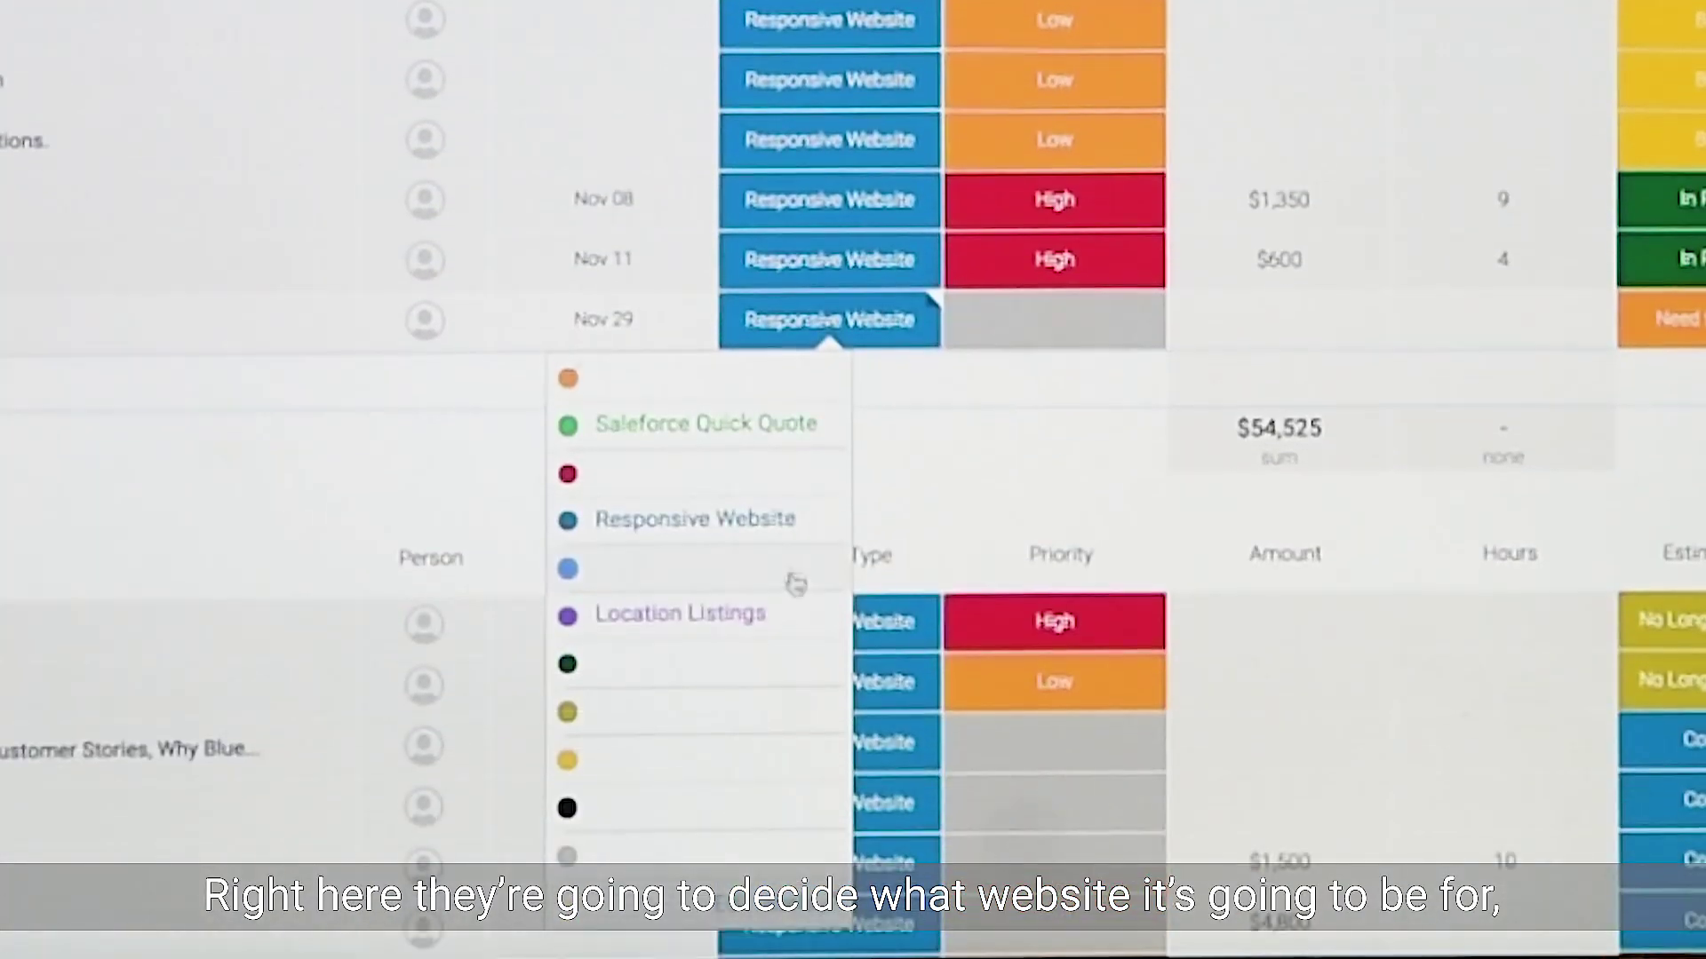
Set the Nov 29 Safety Training Icon request's project type to Responsive Website.
left_click(886, 327)
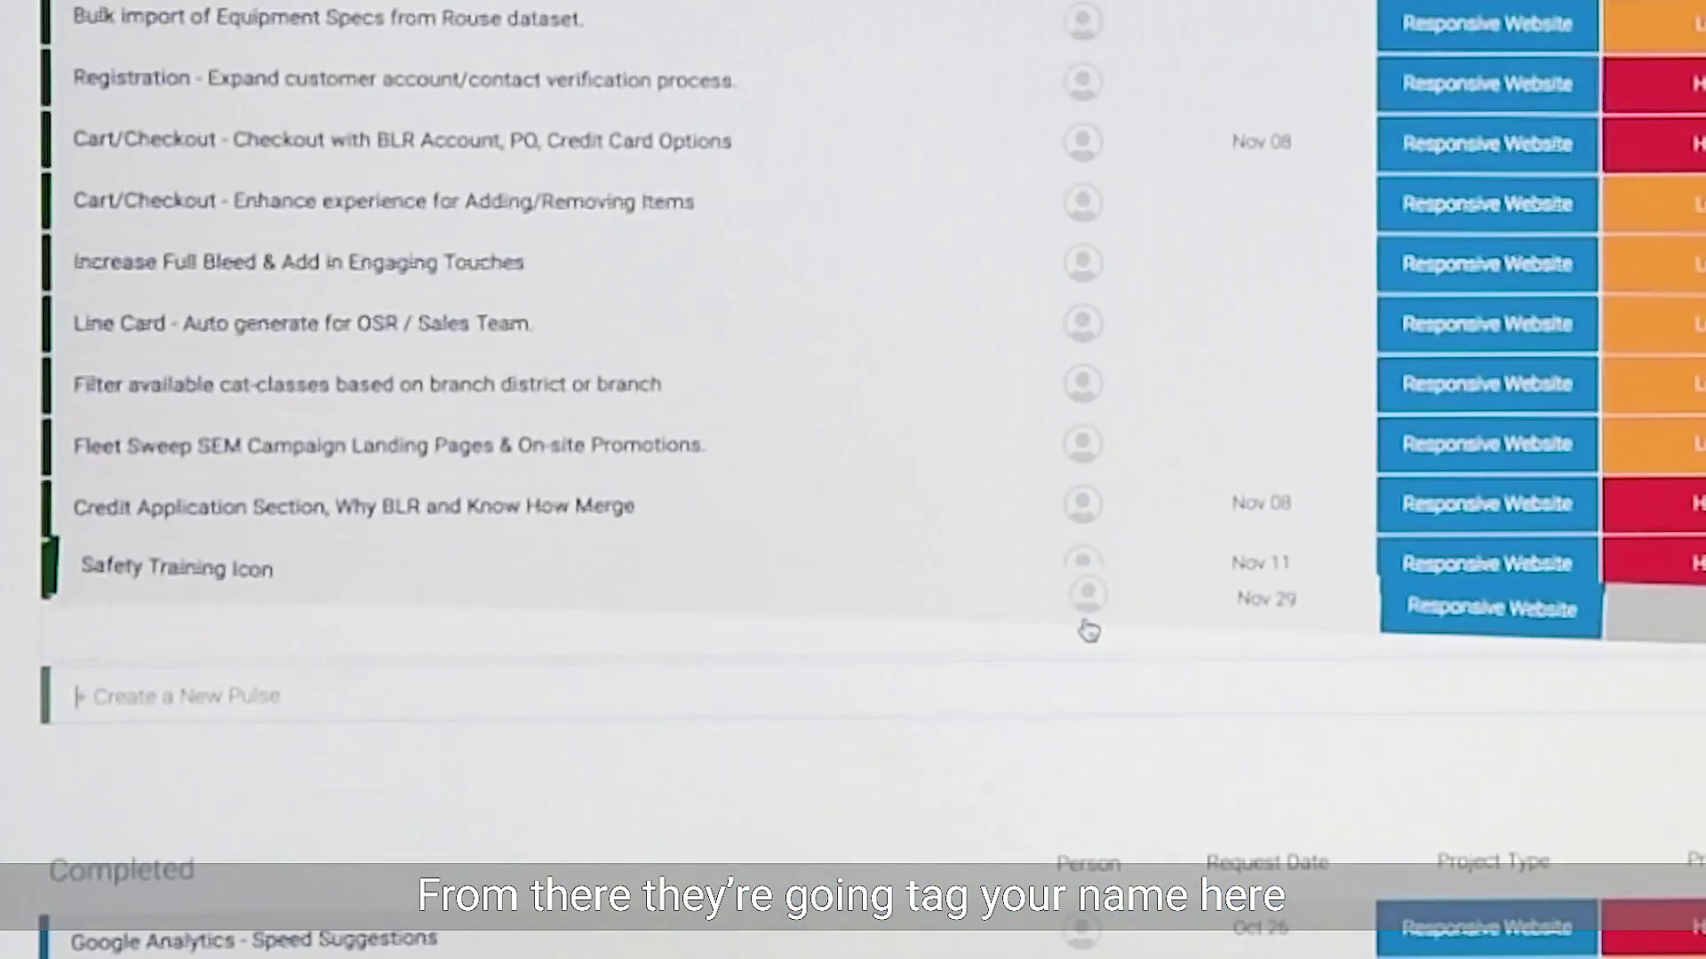
Drag Safety Training Icon to the end of its group and assign it to the Account Manager.
left_click_drag(1089, 631, 1090, 625)
left_click(1082, 624)
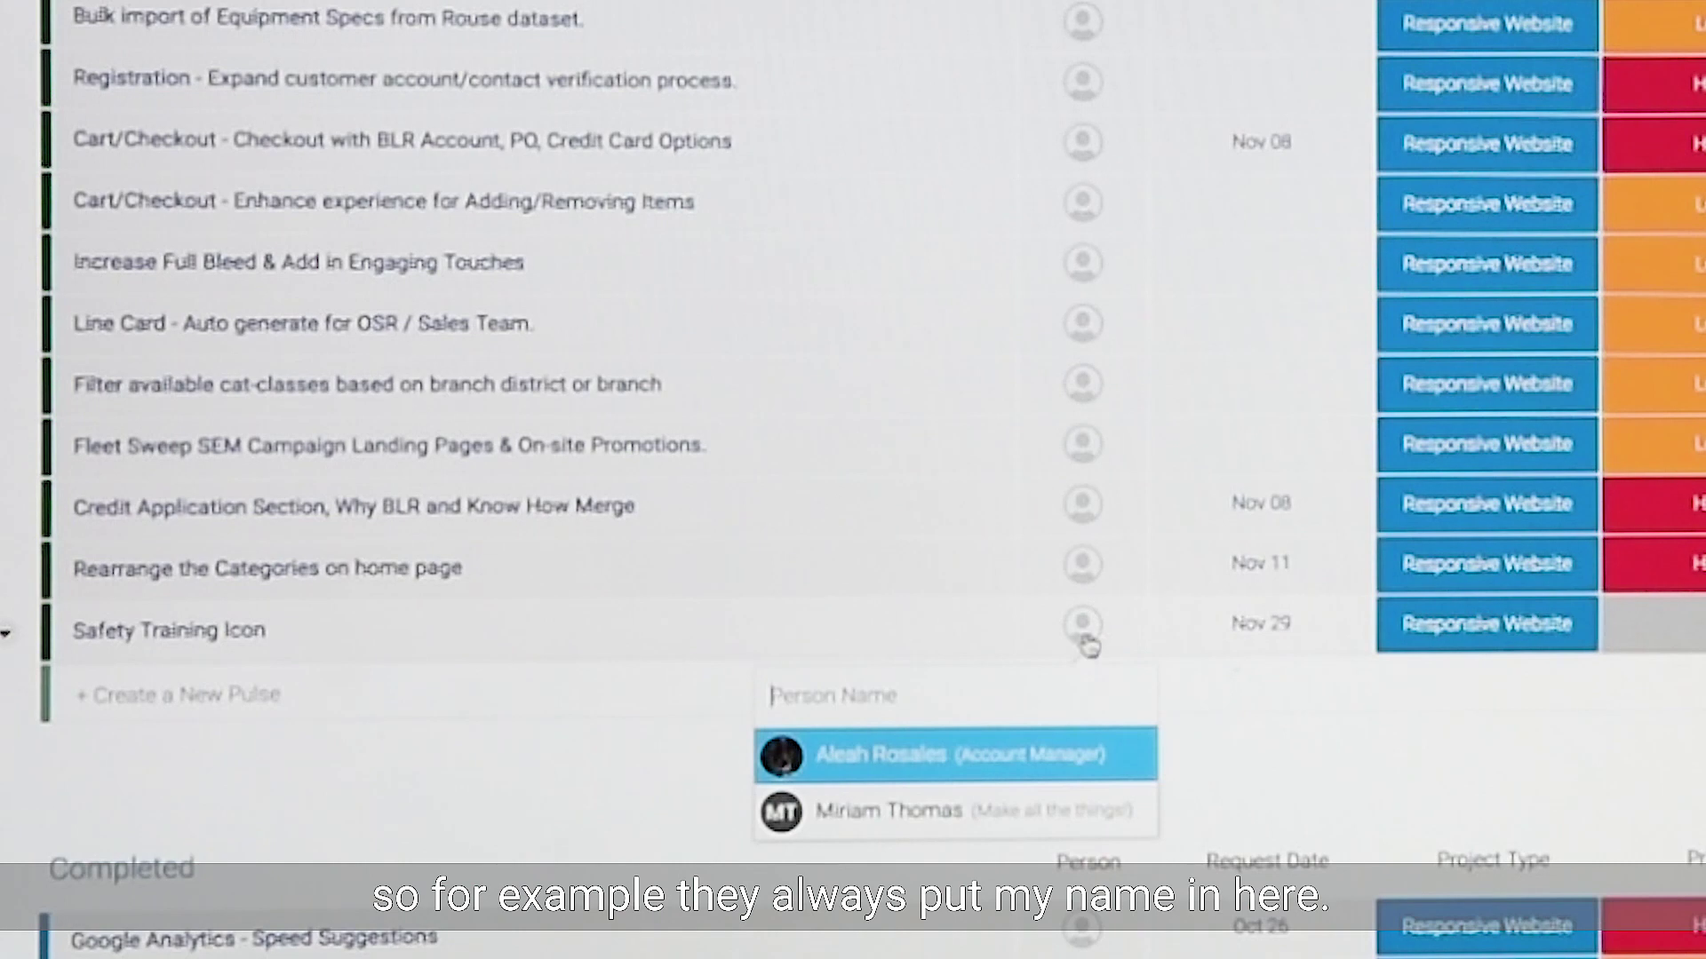
left_click(919, 753)
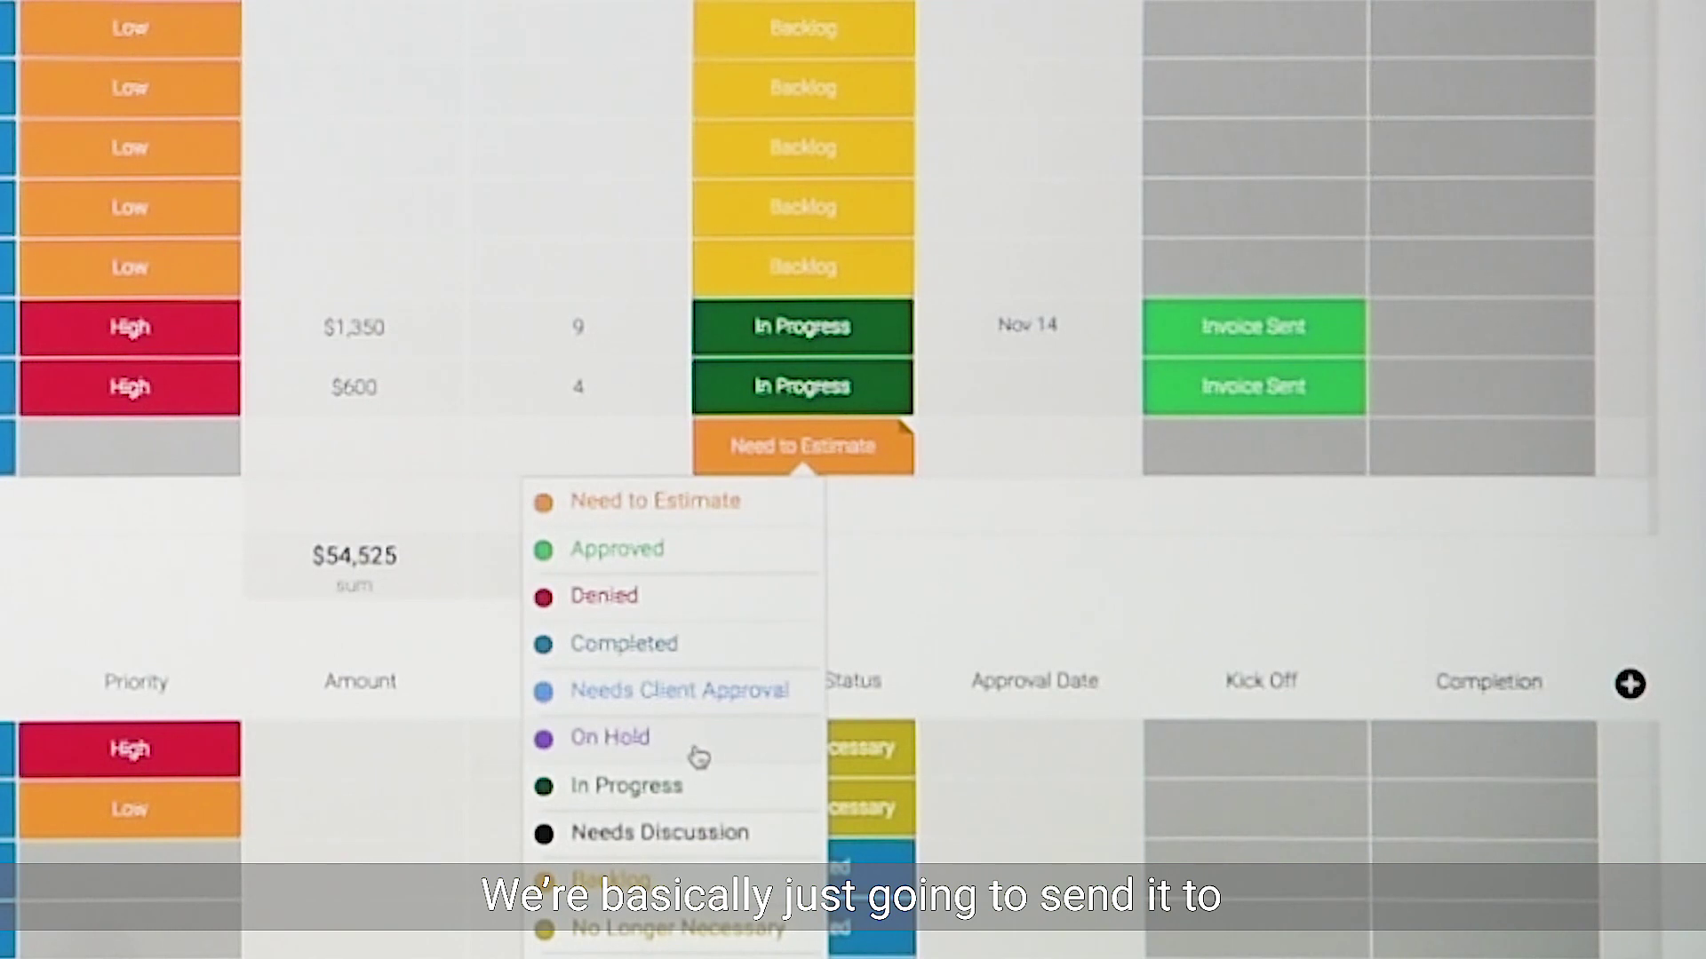
Set Safety Training Icon's Estimate Status to Needs Client Approval and assign the client contact.
left_click(679, 690)
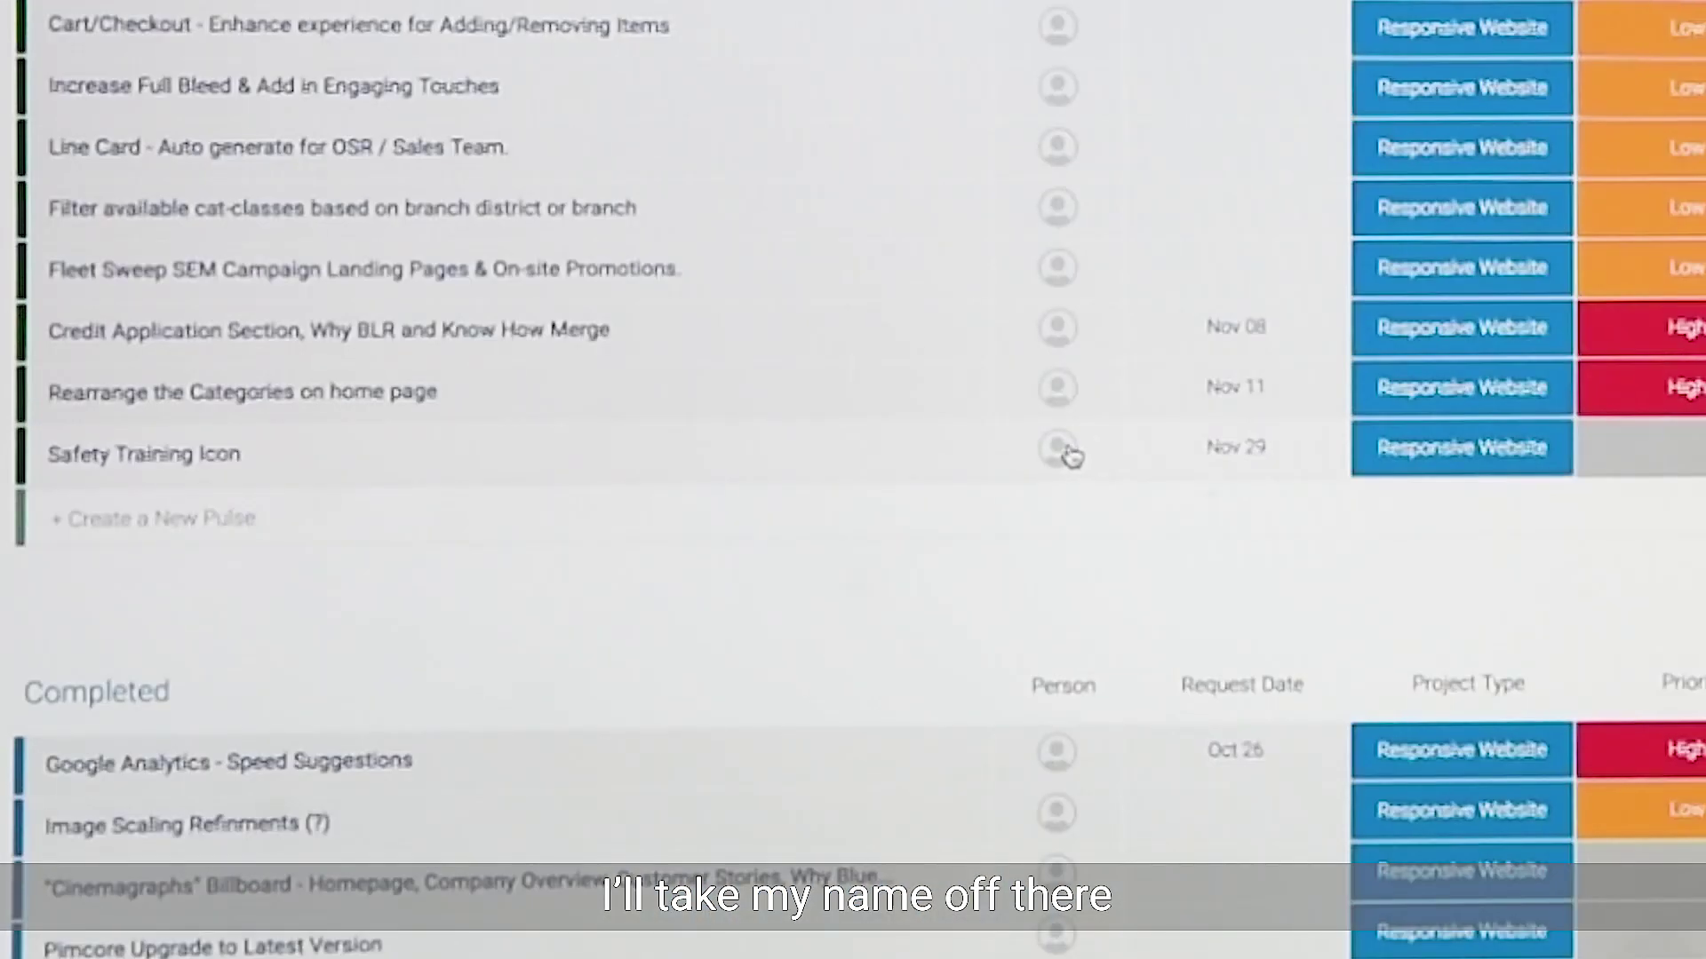
left_click(1059, 448)
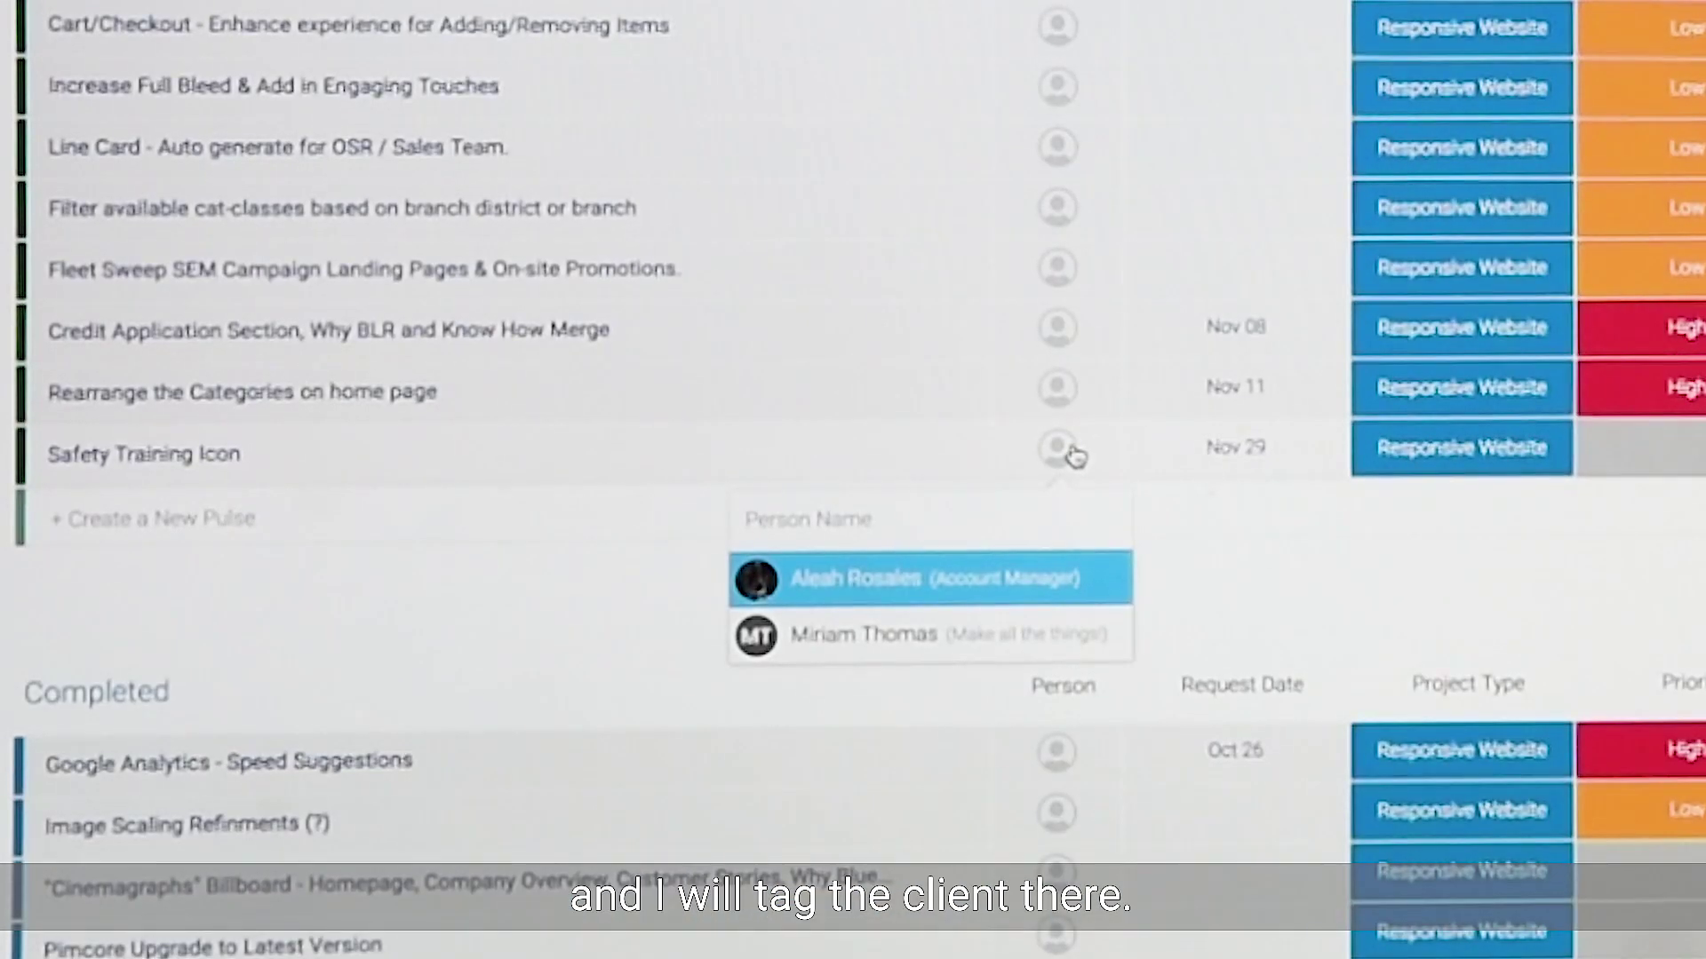
type("mir")
left_click(930, 579)
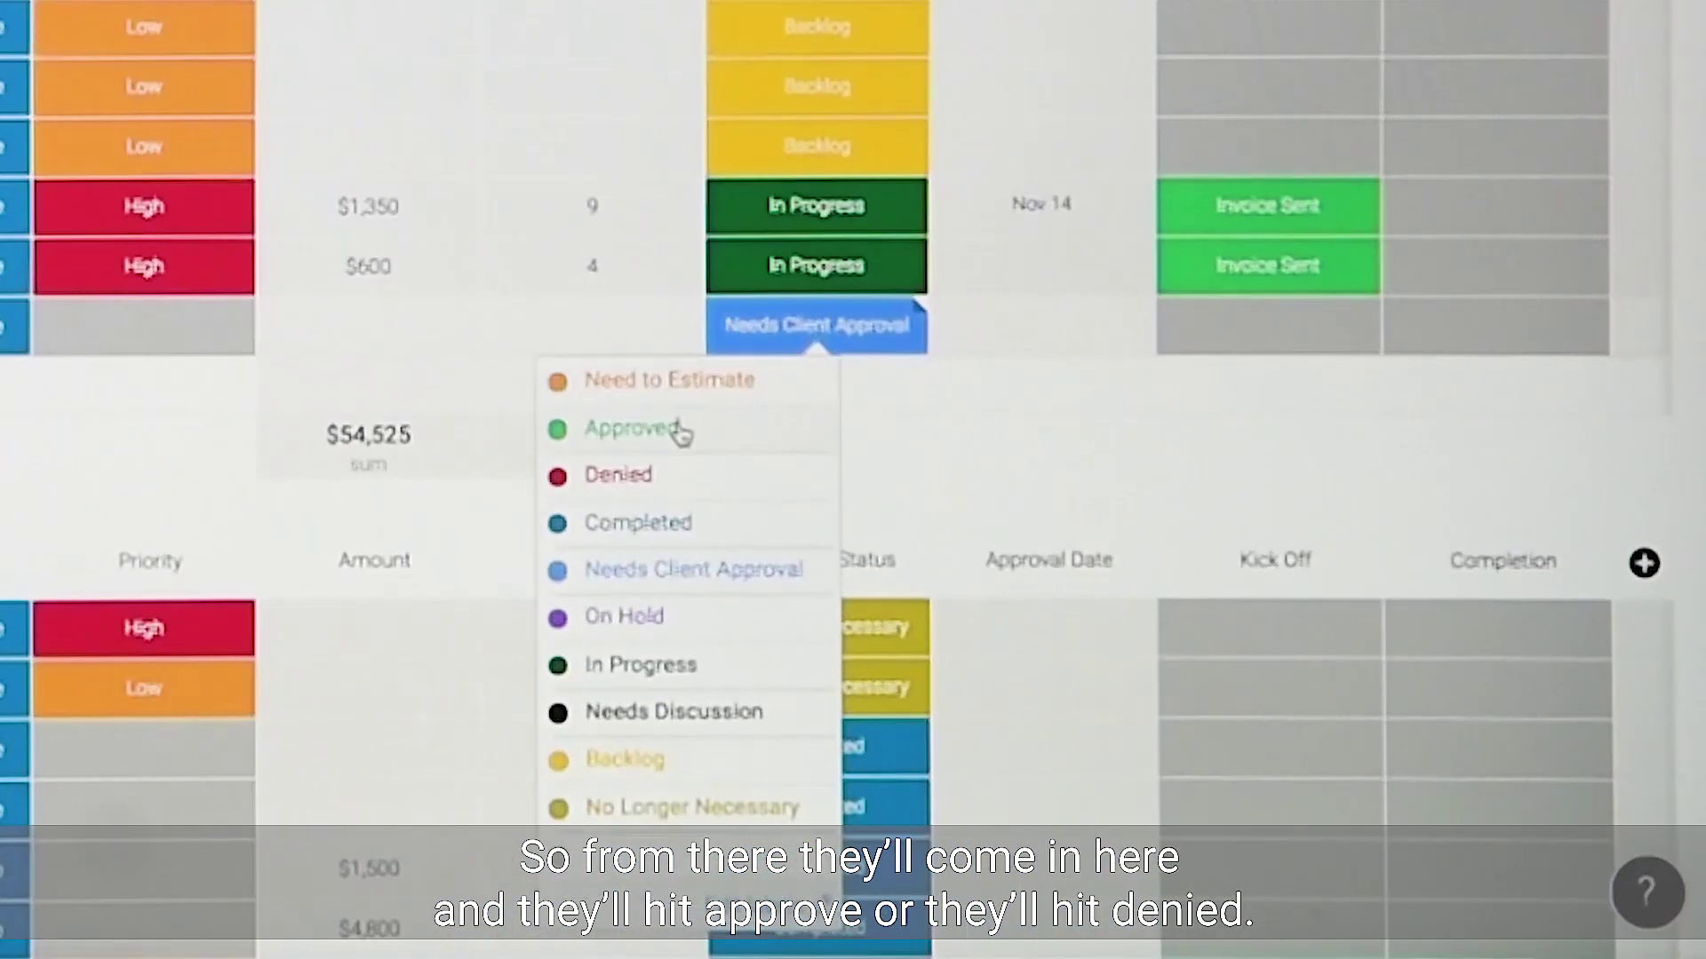
Set the Safety Training Icon Estimate Status to Approved.
left_click(683, 429)
left_click(840, 344)
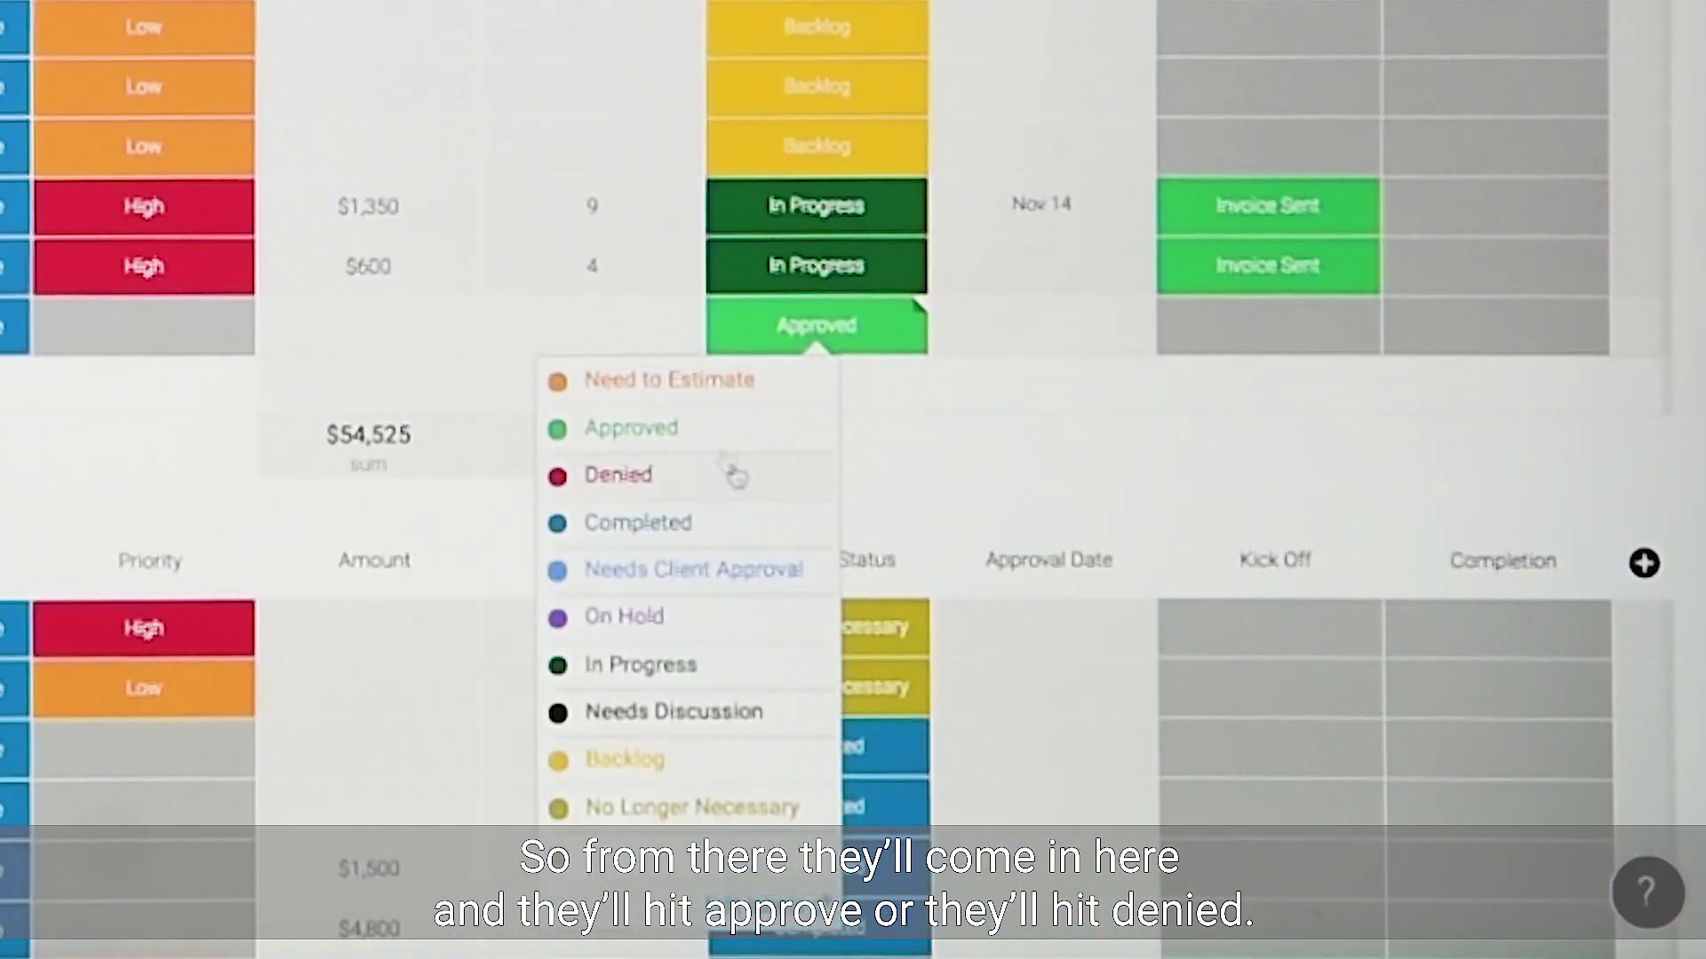
left_click(656, 476)
Set the Approval Date to today, Dec 12, and reassign the request to the Account Manager.
left_click(1042, 325)
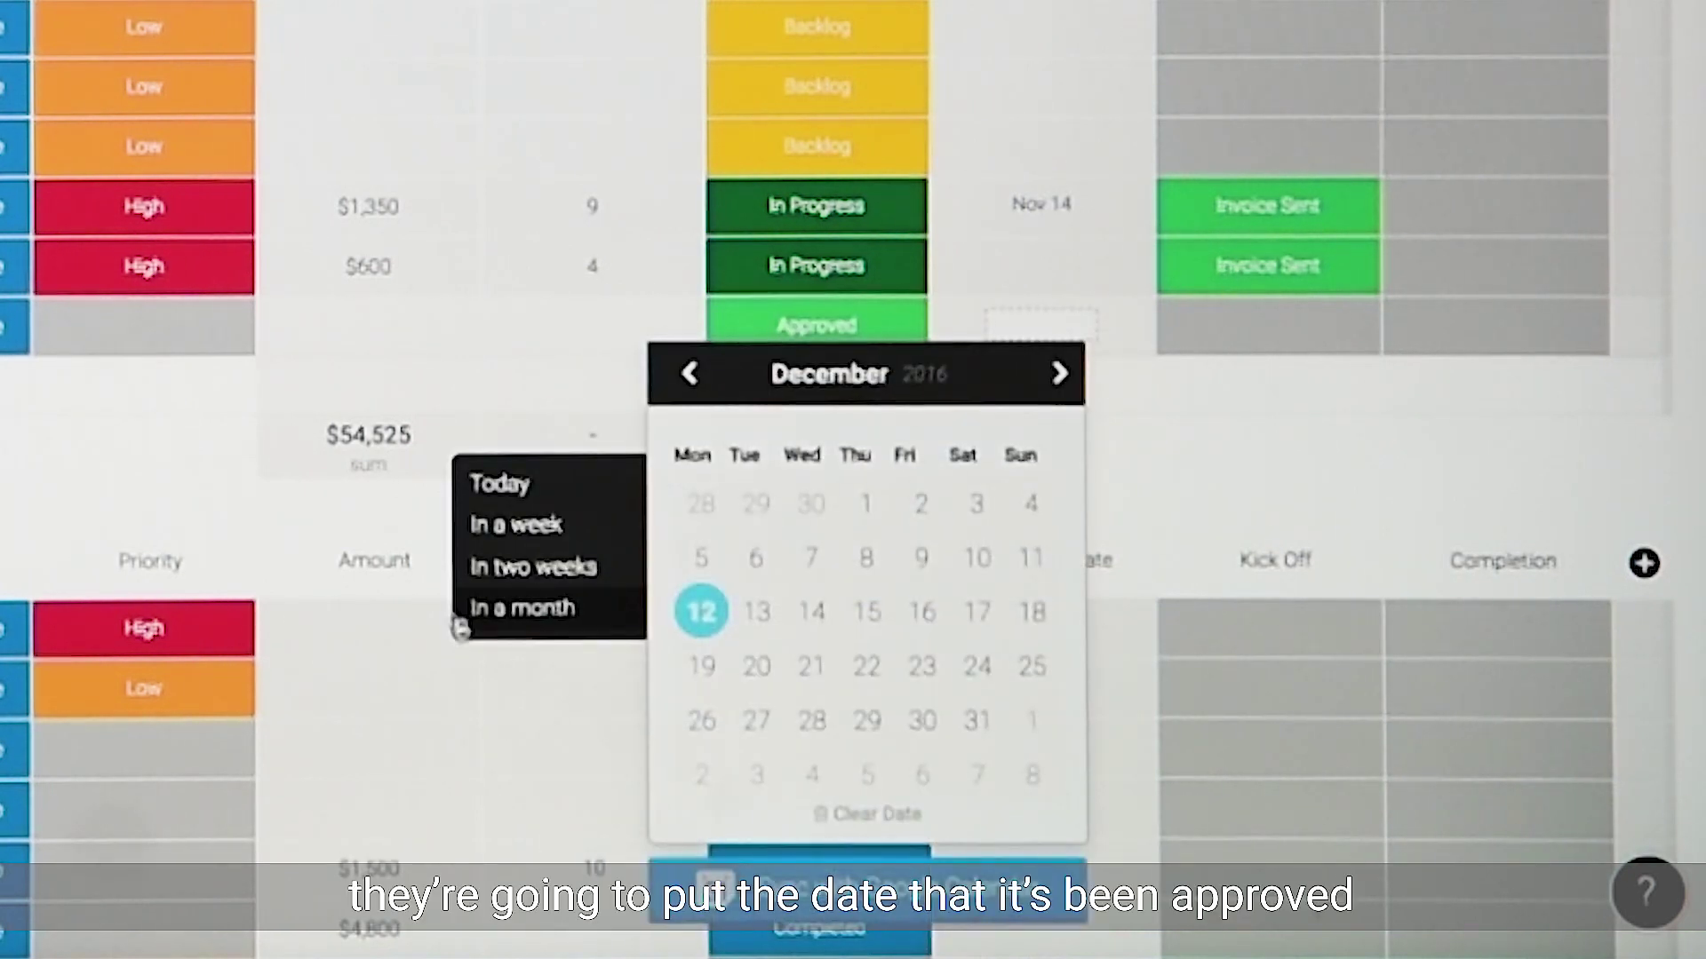
left_click(500, 484)
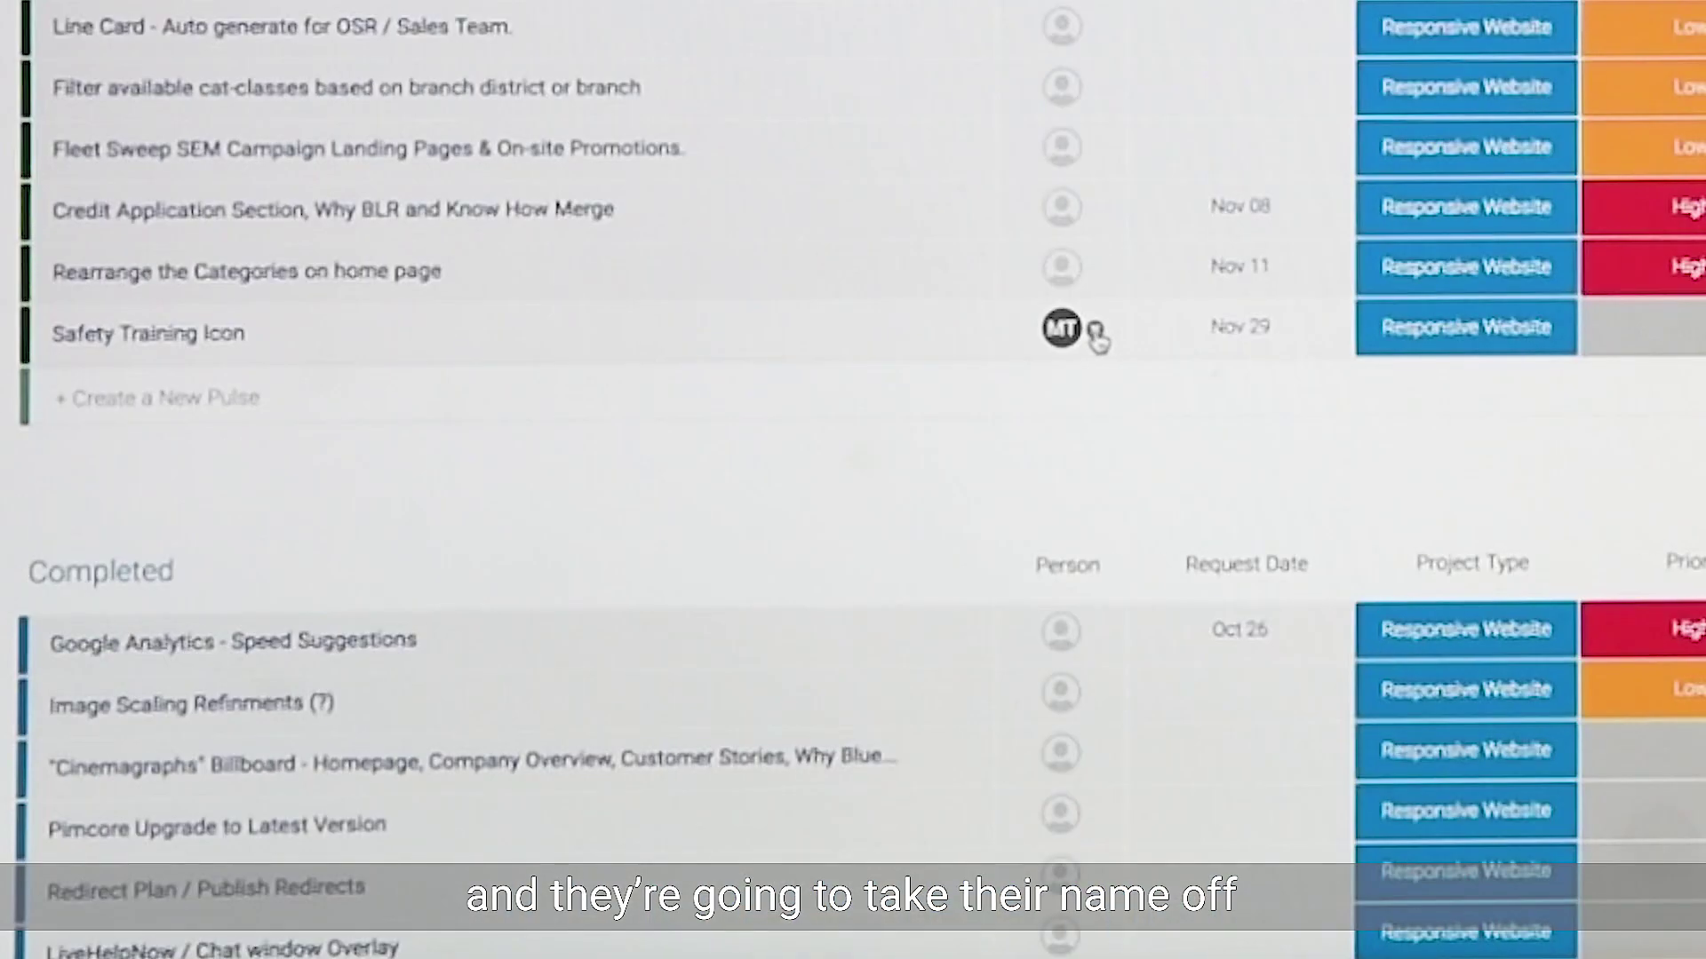
left_click(1061, 330)
left_click(959, 457)
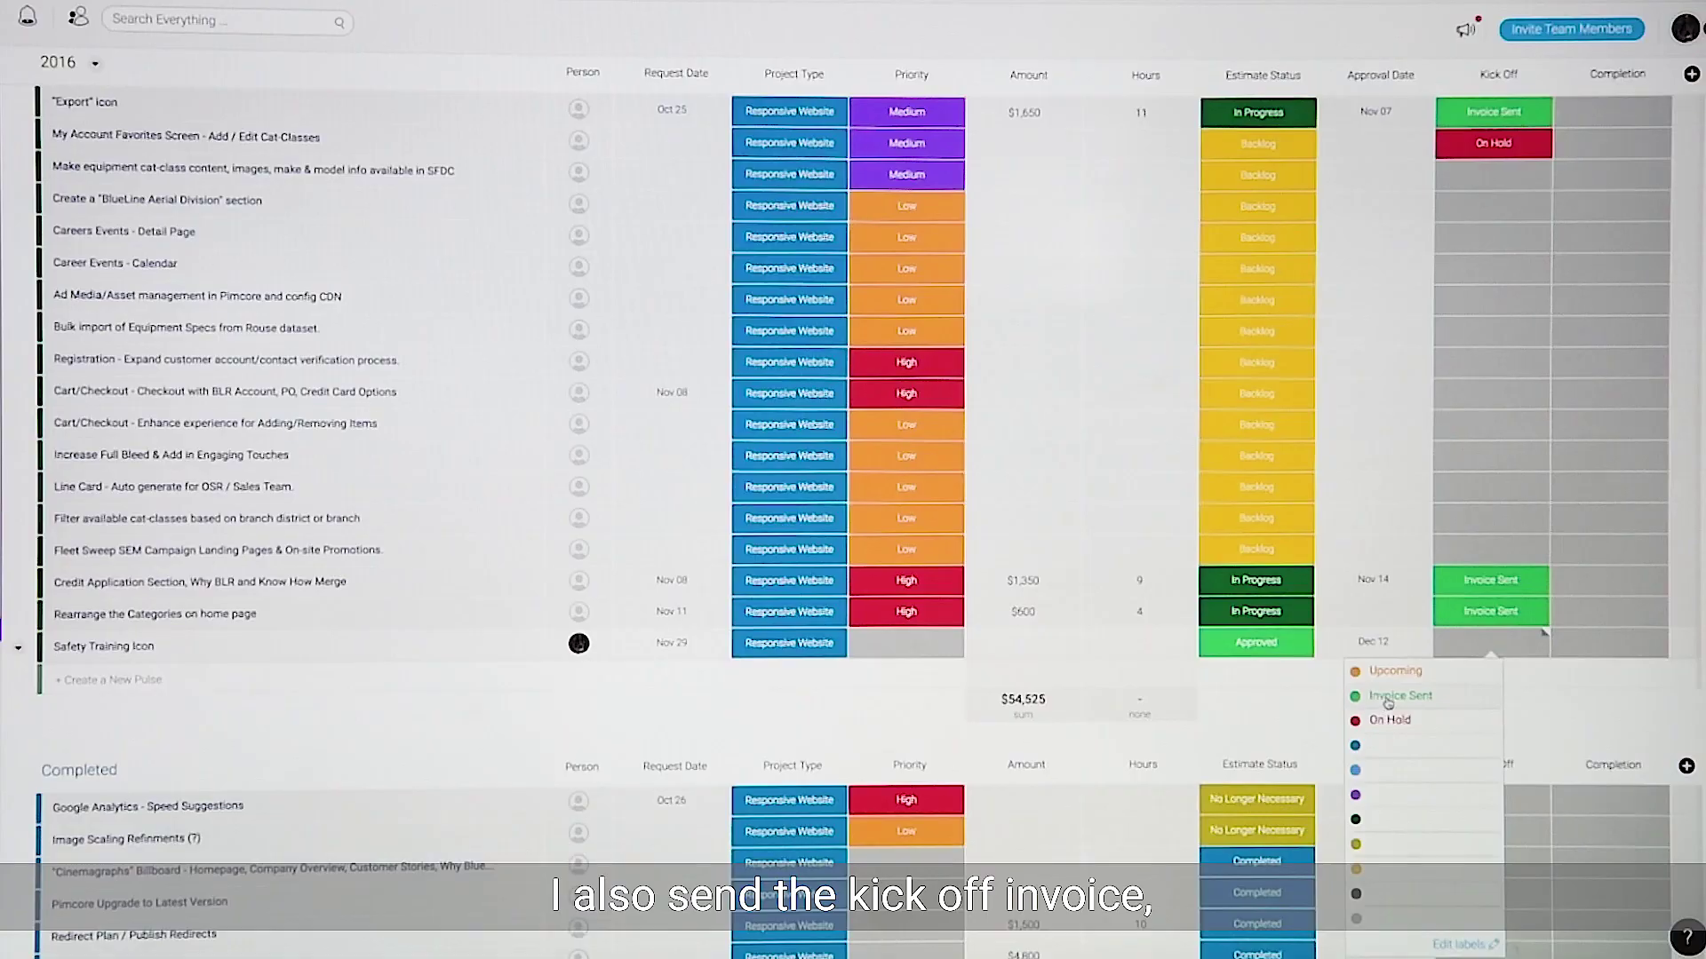
Set both the Kick Off and Completion invoice cells to Invoice Sent.
left_click(1387, 697)
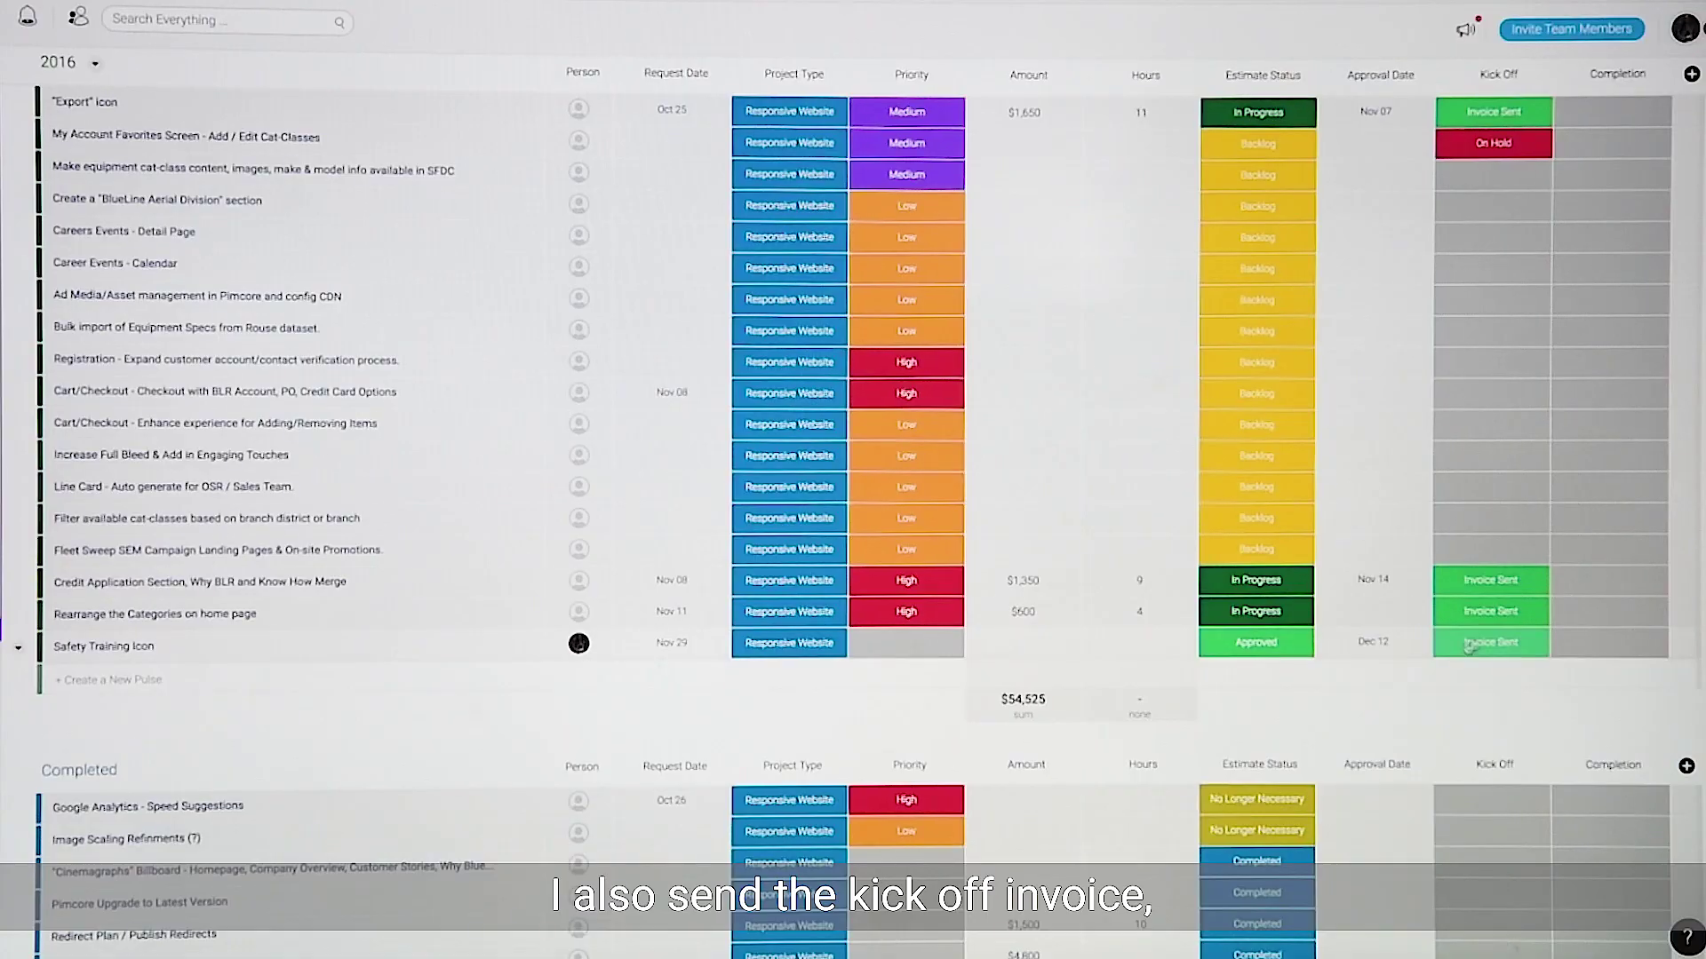
left_click(1605, 642)
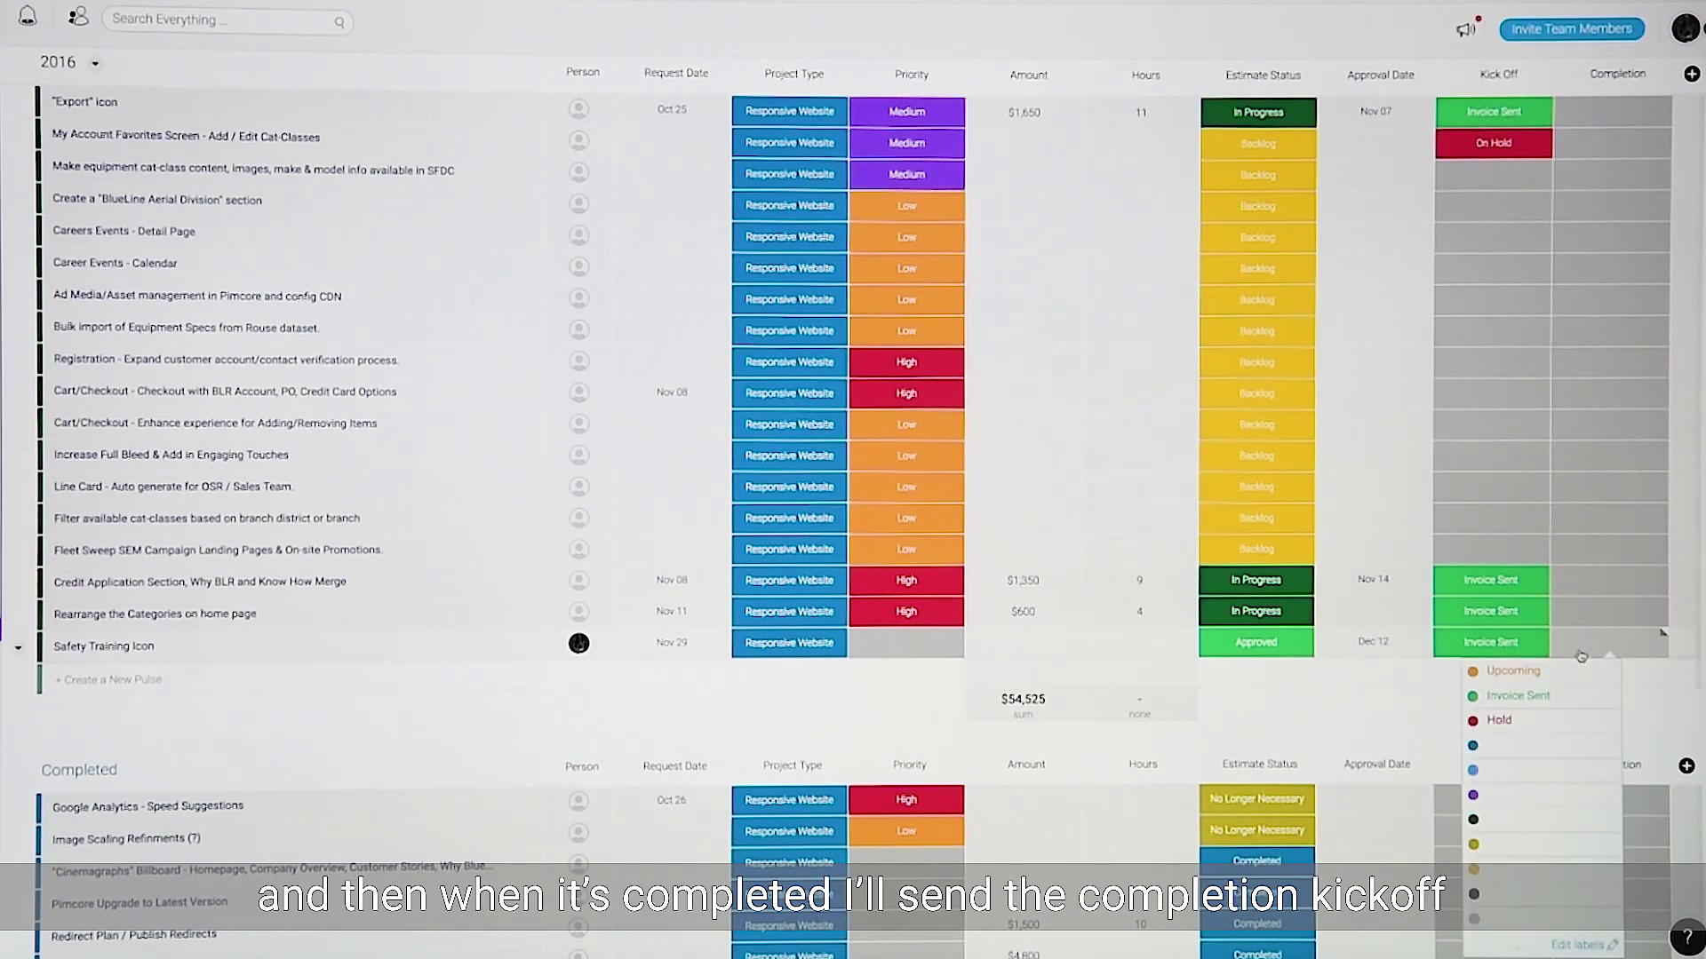
left_click(1519, 696)
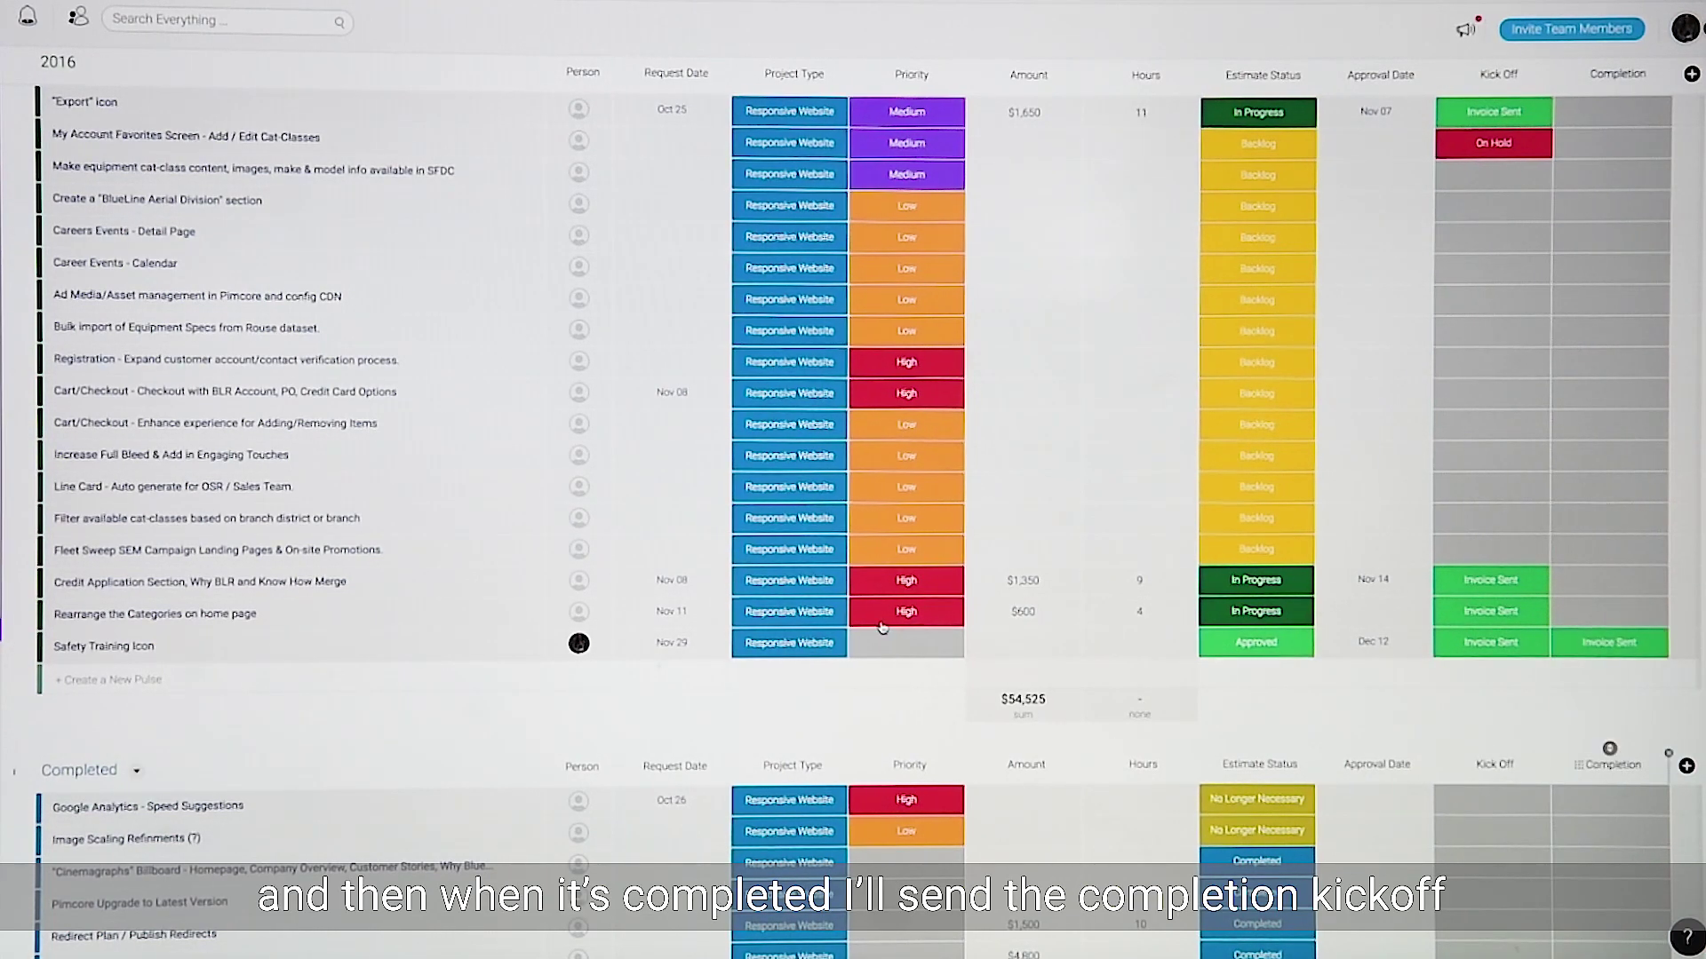
mouse_move(104, 647)
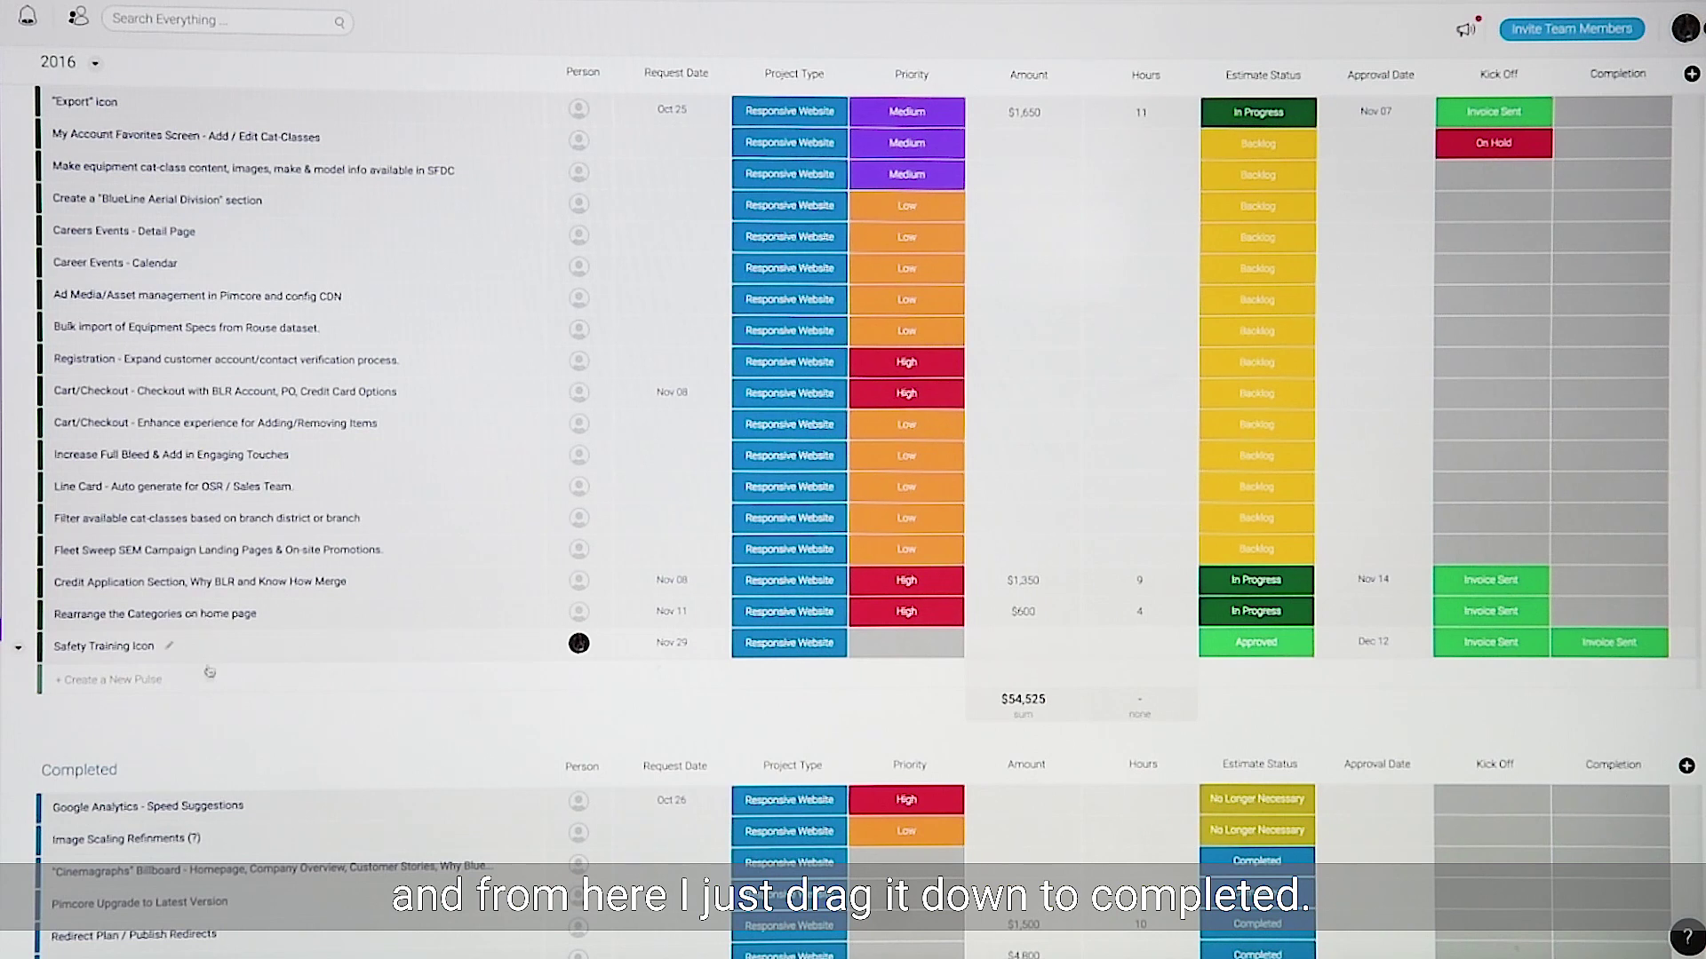
Drag the Safety Training Icon row down into the Completed group.
left_click_drag(105, 645, 104, 775)
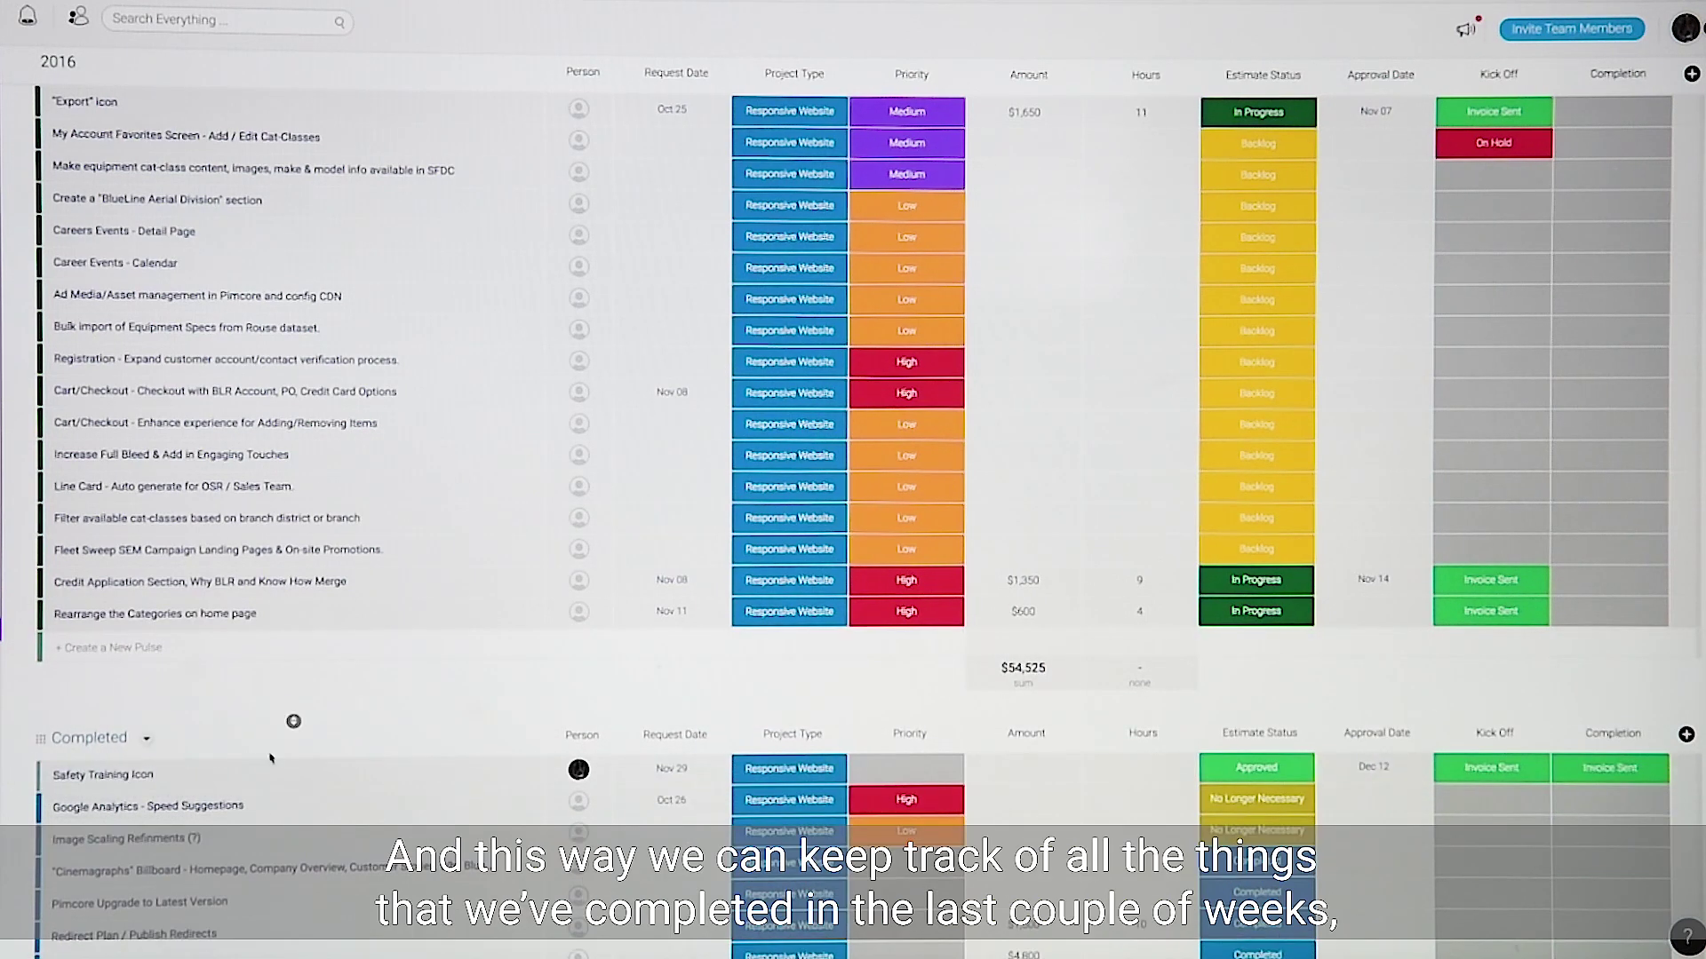
scroll(270, 756, "down", 2)
scroll(271, 757, "down", 2)
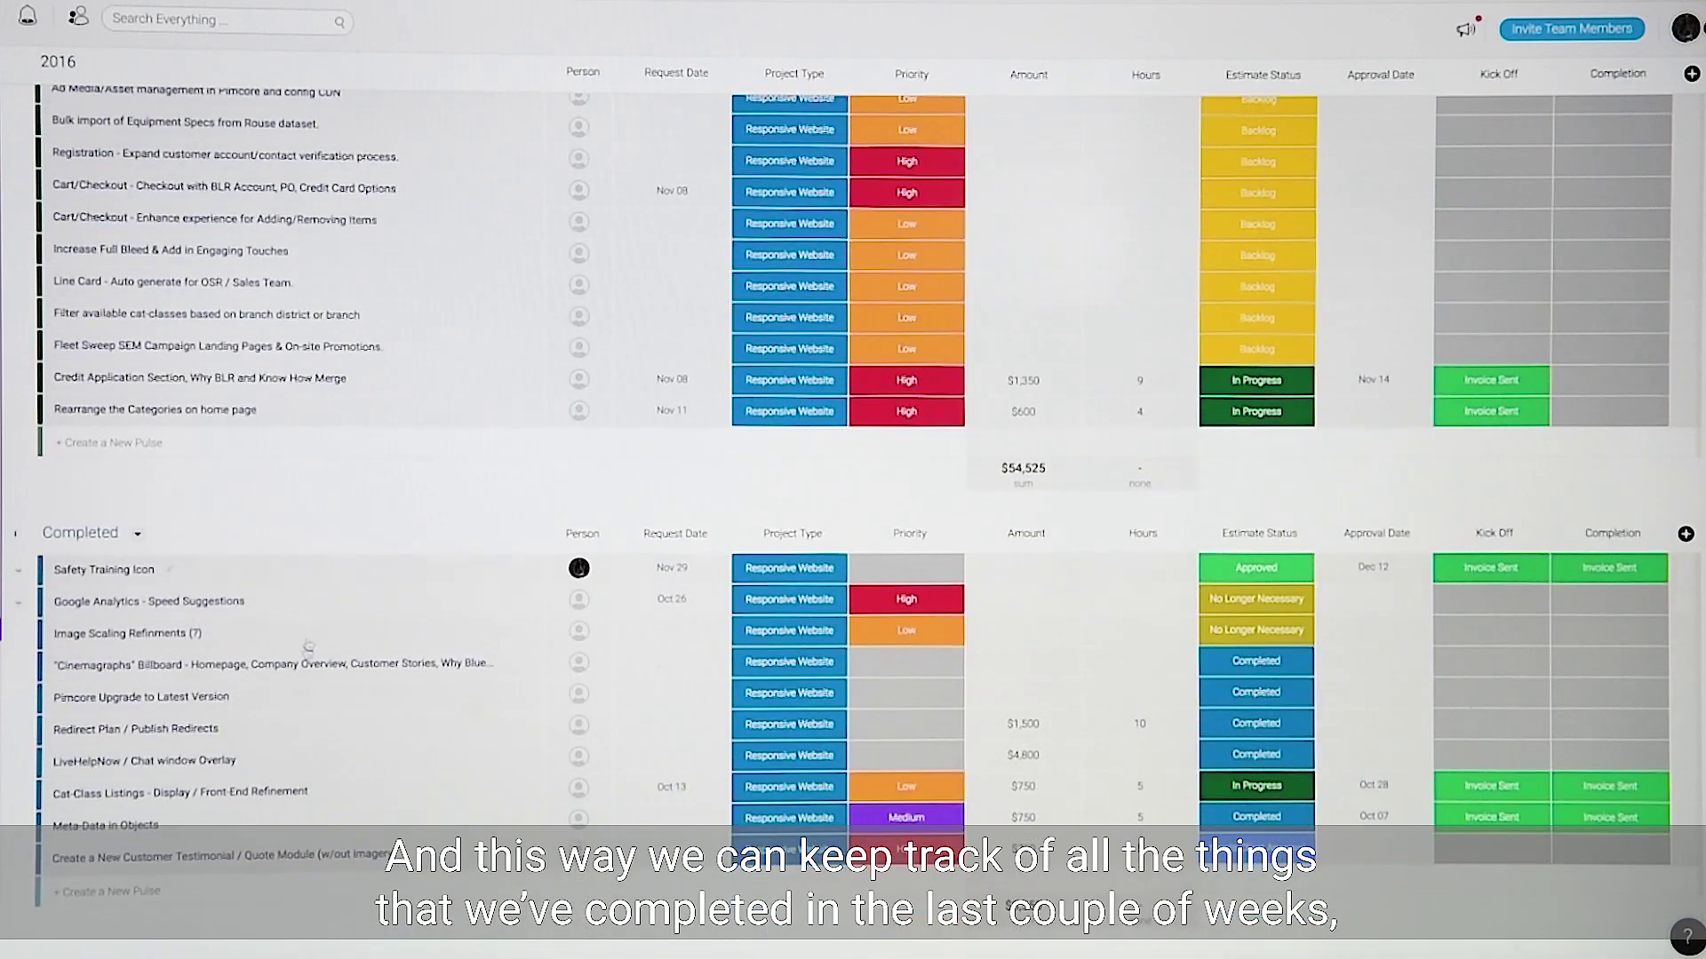